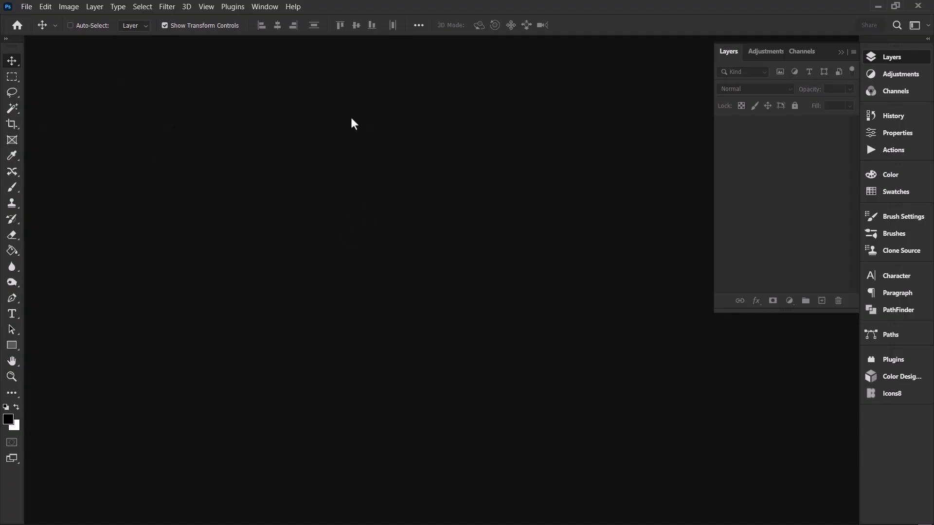
# Open Black leather texture.jpg and convert the Samsung logo layer to a smart object.
pyautogui.hotkey('ctrl', 'o')
pyautogui.click(394, 241)
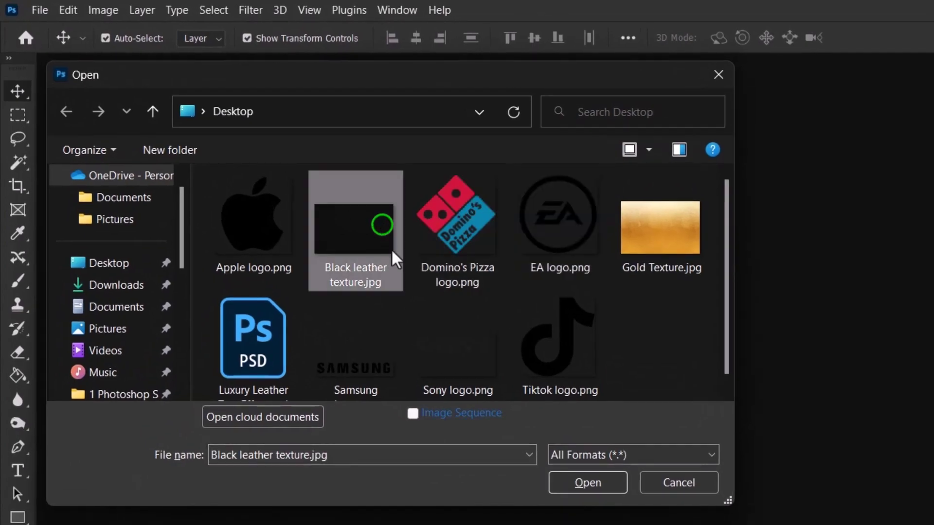
pyautogui.click(577, 485)
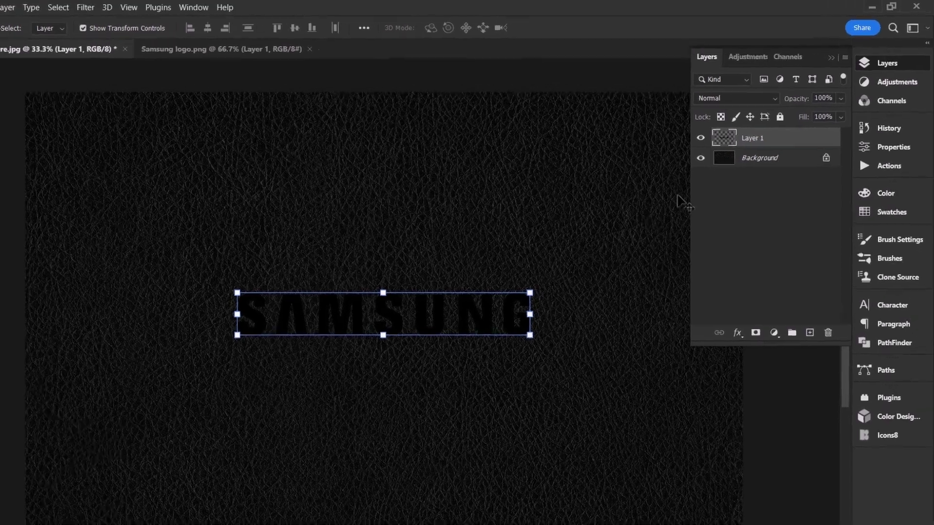
pyautogui.rightClick(773, 125)
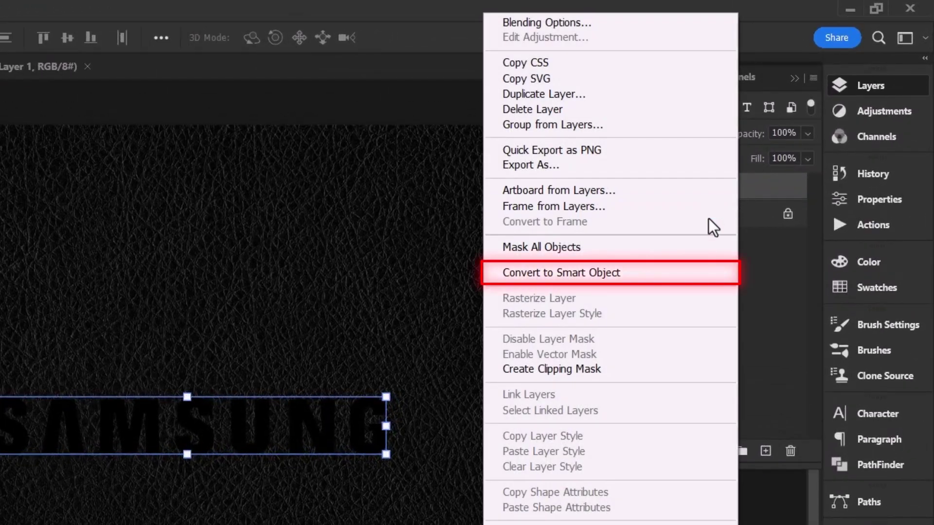
pyautogui.click(685, 272)
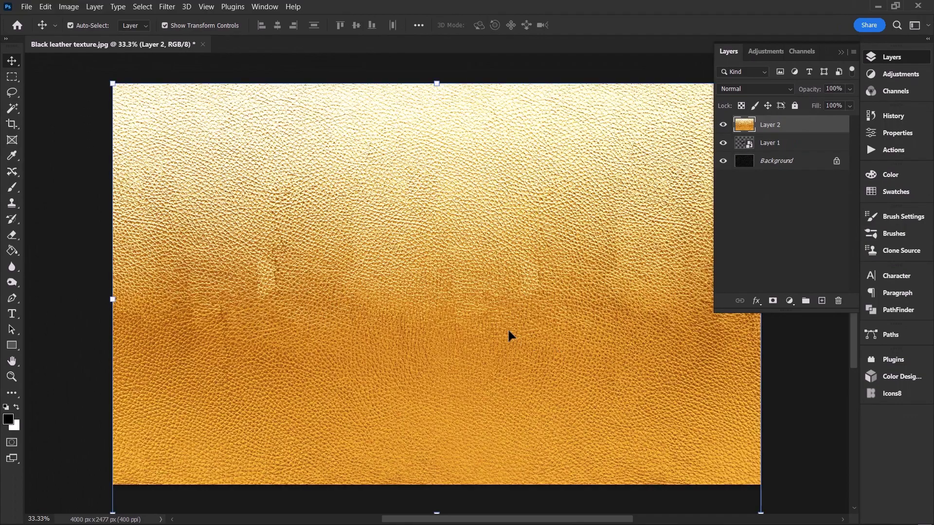
pyautogui.scroll(-1, 509, 331)
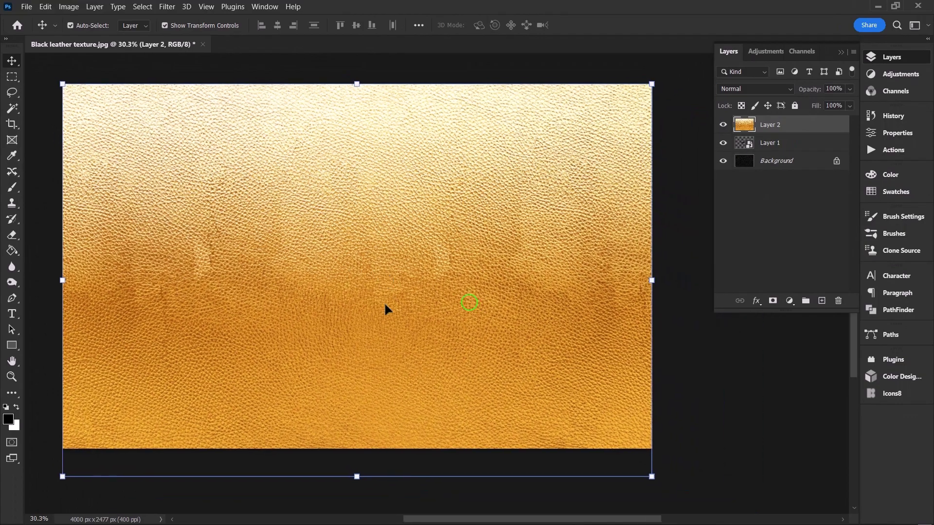
# Clip the gold texture layer to the logo so SAMSUNG turns gold.
pyautogui.moveTo(385, 302); pyautogui.dragTo(385, 288)
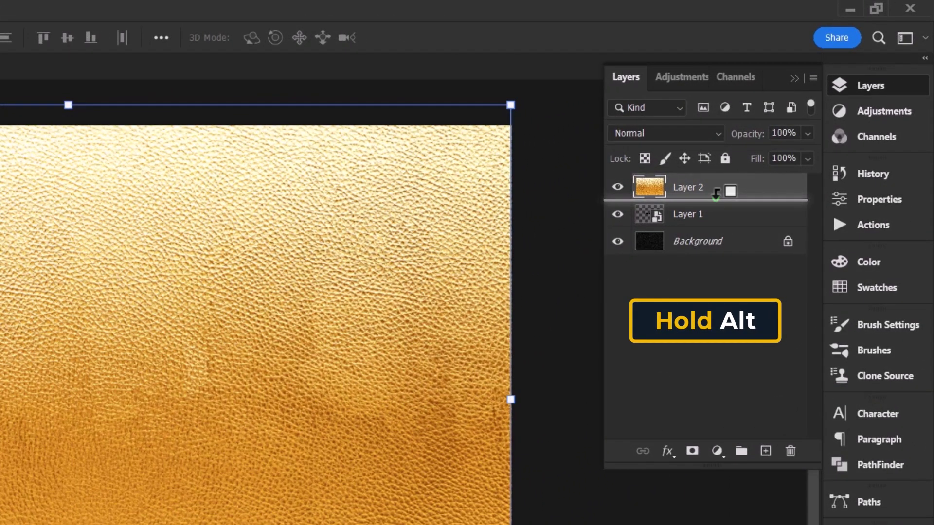
pyautogui.keyDown('alt'); pyautogui.click(717, 199); pyautogui.keyUp('alt')
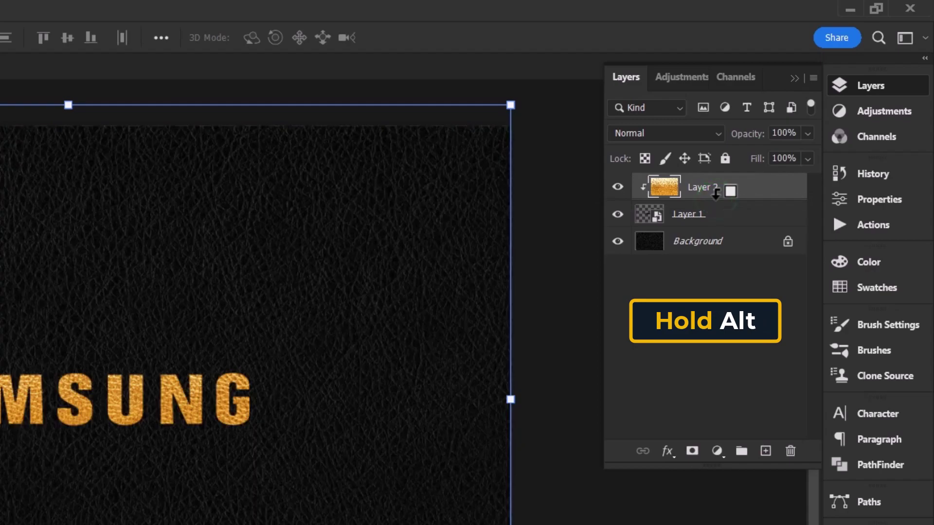
pyautogui.click(687, 214)
pyautogui.doubleClick(688, 214)
pyautogui.write('Your')
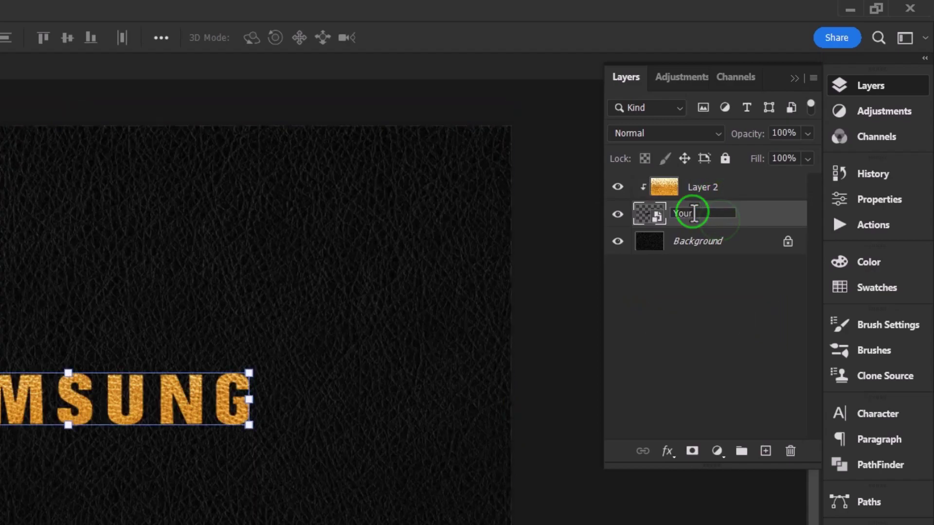
pyautogui.write(' Logo')
# Rename the layers 'Your Logo' and 'Gold Texture' and bring up the logo's Layer Style.
pyautogui.press('Return')
pyautogui.doubleClick(703, 187)
pyautogui.write('Gold Texture')
pyautogui.press('Return')
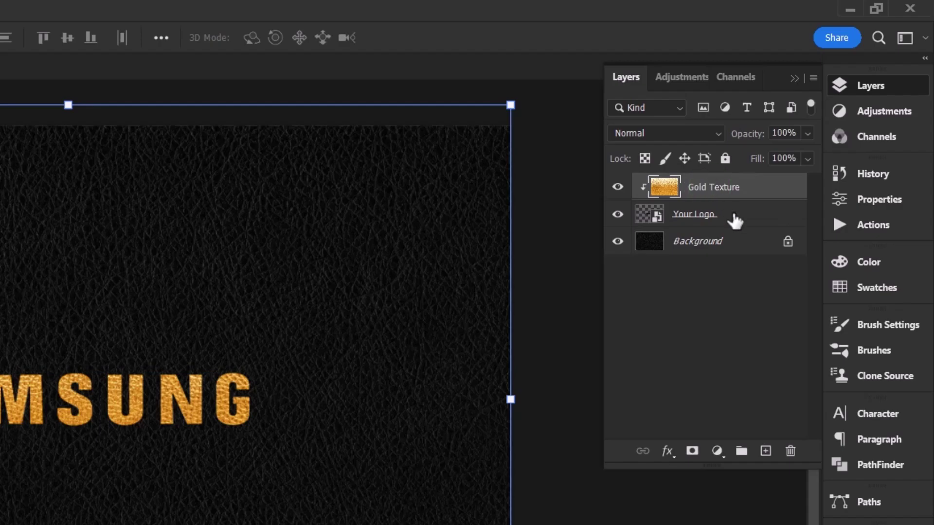
pyautogui.doubleClick(732, 214)
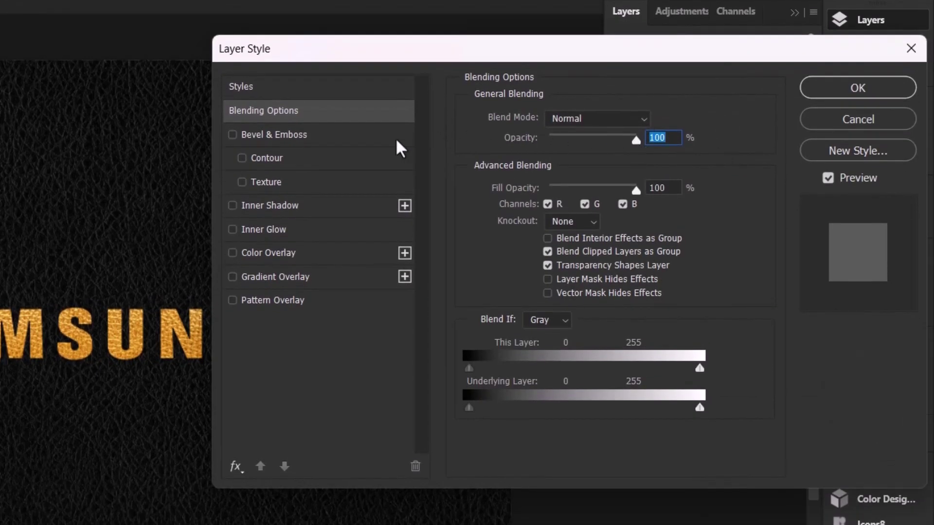
# Enable Bevel & Emboss as an Outer Bevel with 700% depth, direction Down and 8 px size.
pyautogui.click(383, 136)
pyautogui.click(598, 119)
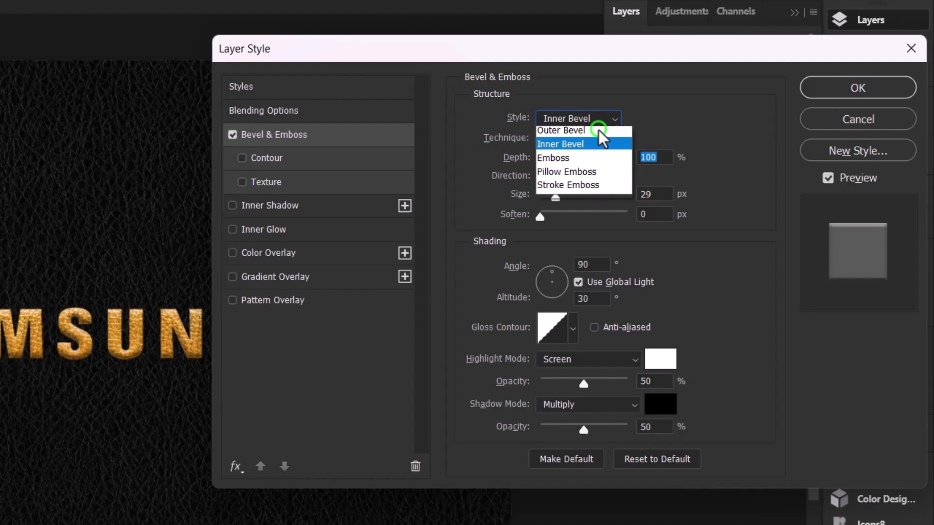
pyautogui.click(576, 130)
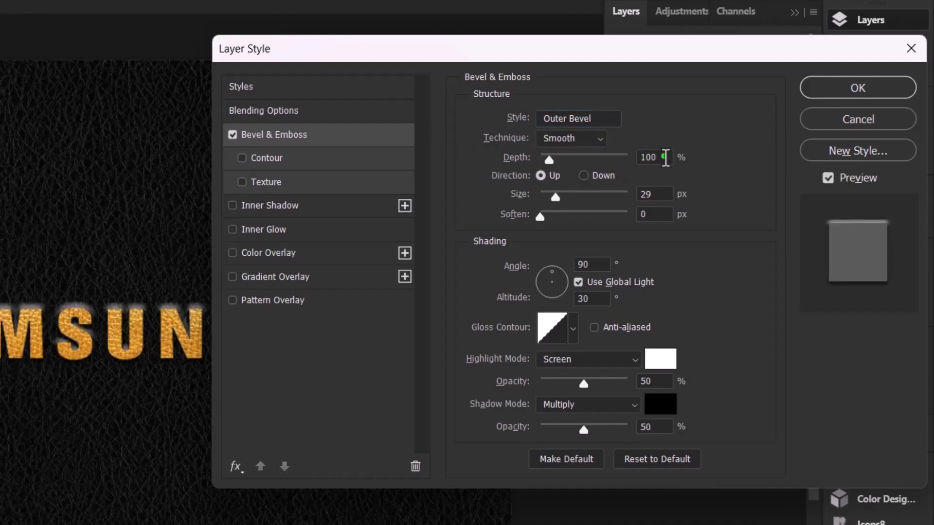
pyautogui.doubleClick(651, 157)
pyautogui.write('700')
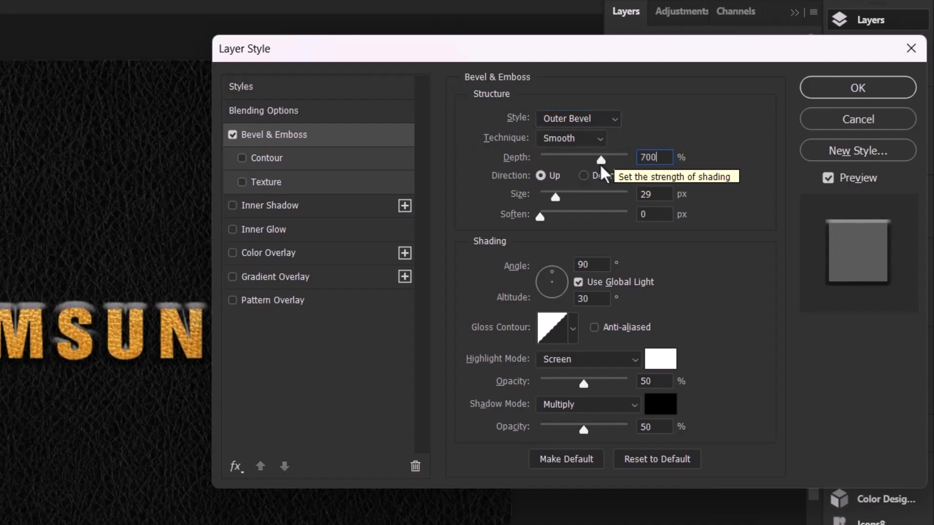
pyautogui.click(585, 176)
pyautogui.click(650, 194)
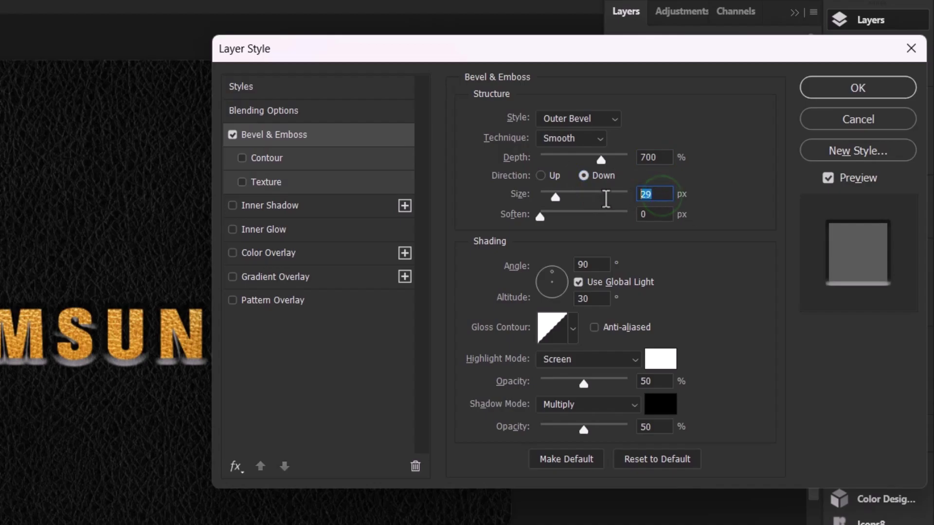
pyautogui.write('8')
pyautogui.press('Tab')
# Set the shading angle and altitude, Linear Dodge (Add) highlights, 60% highlight and shadow opacity, with preview on.
pyautogui.click(587, 265)
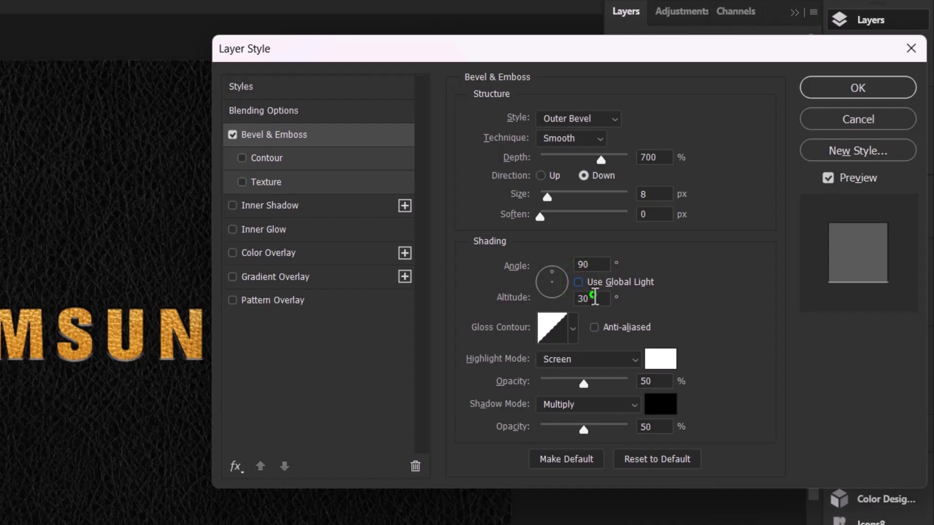
pyautogui.doubleClick(592, 297)
pyautogui.write('18')
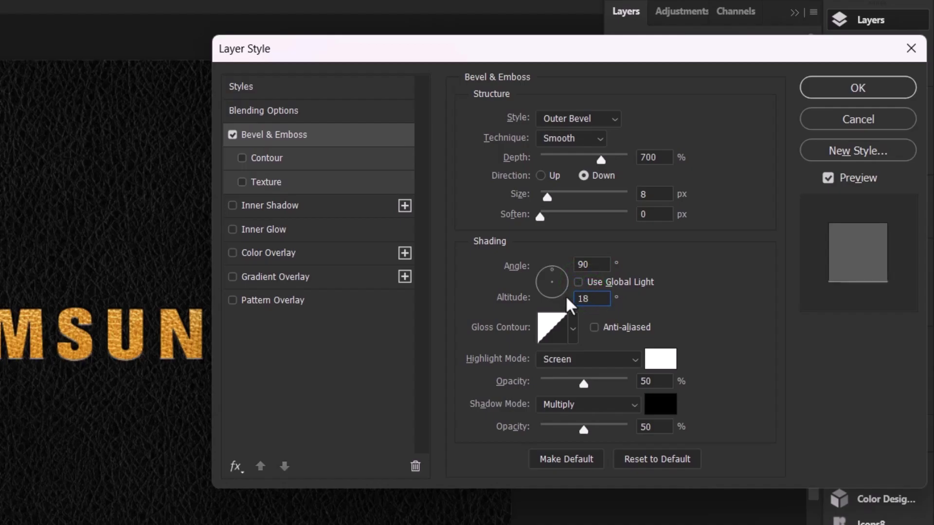
pyautogui.click(612, 353)
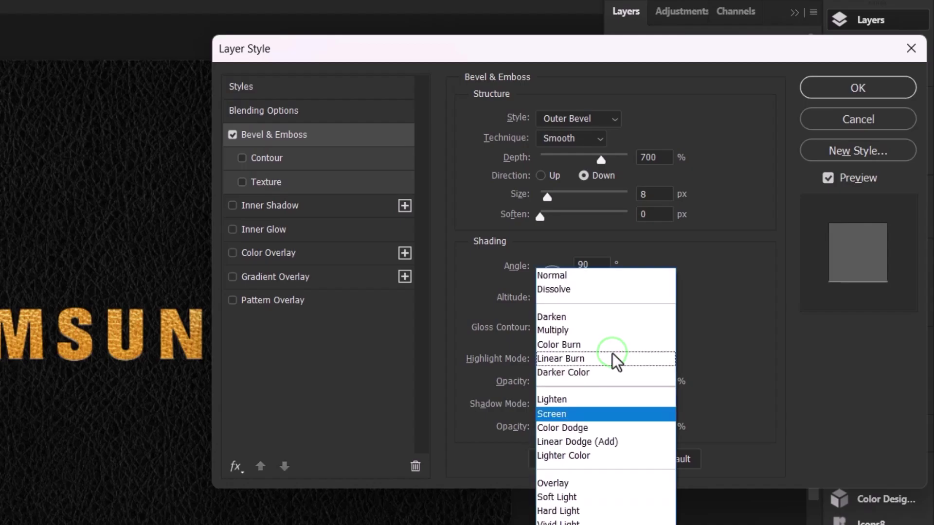
pyautogui.click(618, 440)
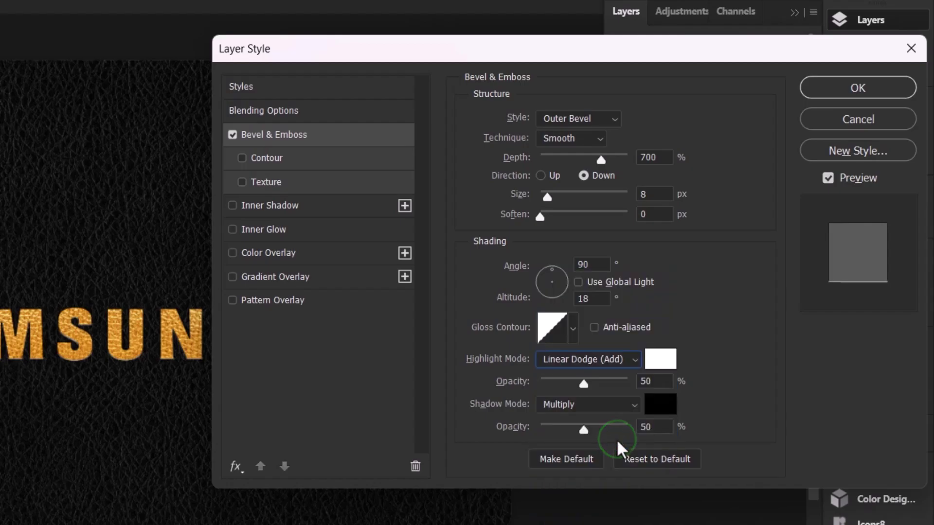
pyautogui.doubleClick(652, 381)
pyautogui.write('60')
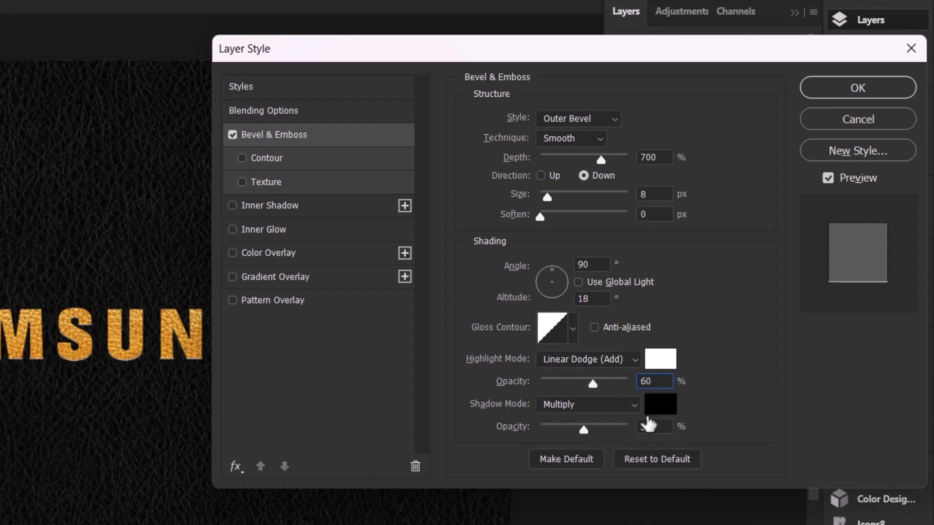
pyautogui.doubleClick(653, 427)
pyautogui.write('60')
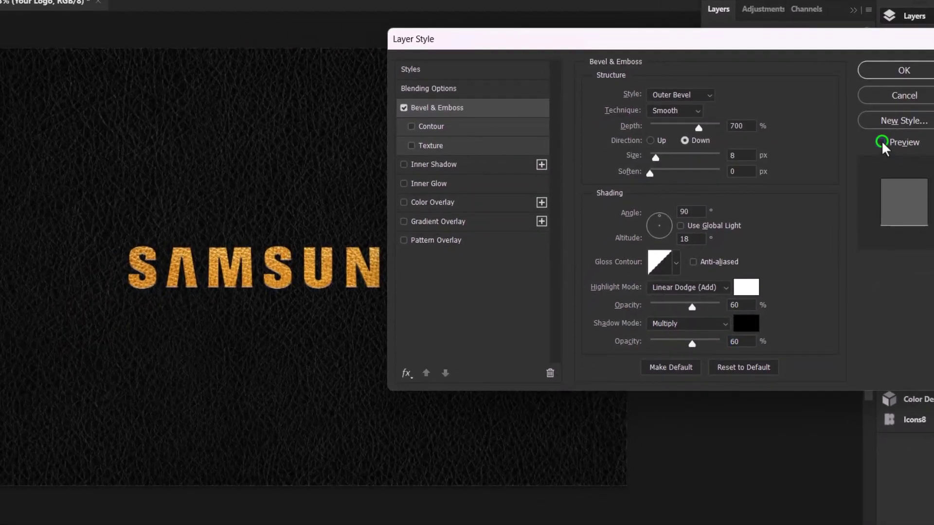
pyautogui.click(882, 141)
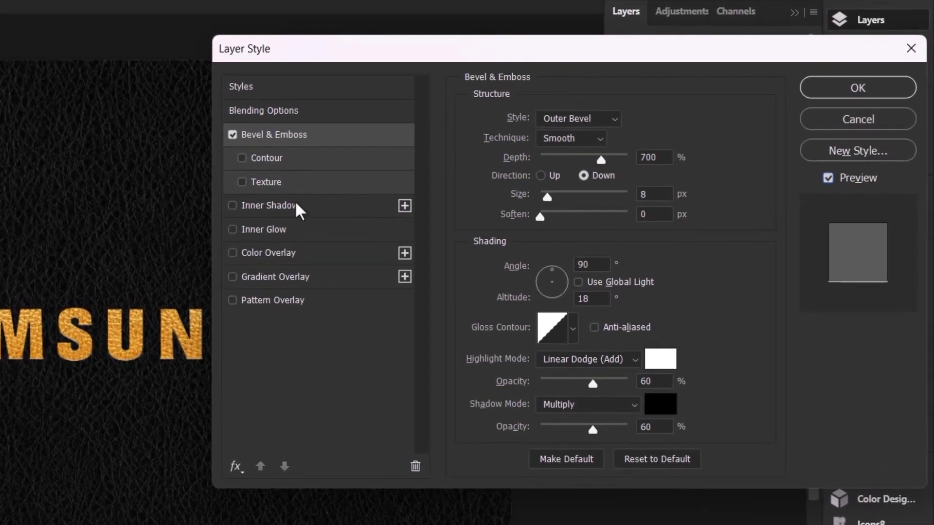
# Enable Inner Shadow at 74% opacity, without global light, at 22 px distance.
pyautogui.click(295, 206)
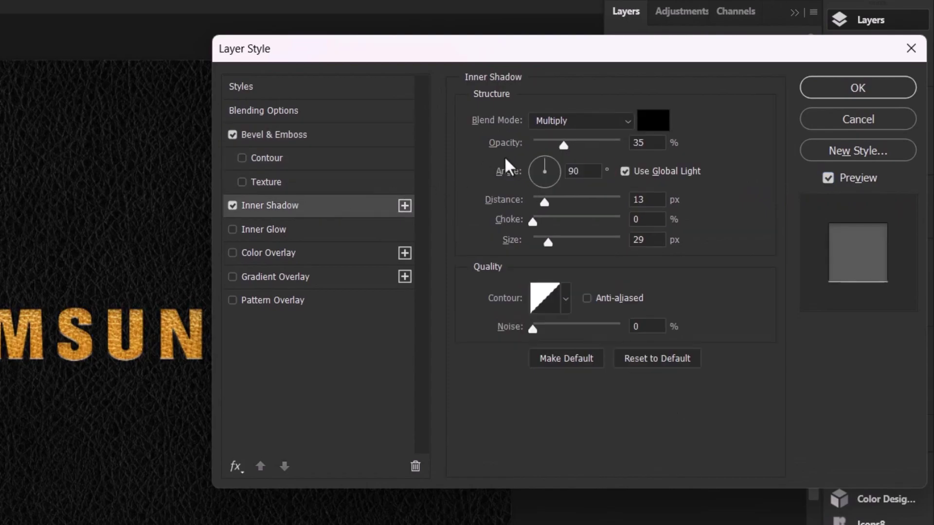
pyautogui.doubleClick(653, 144)
pyautogui.write('74')
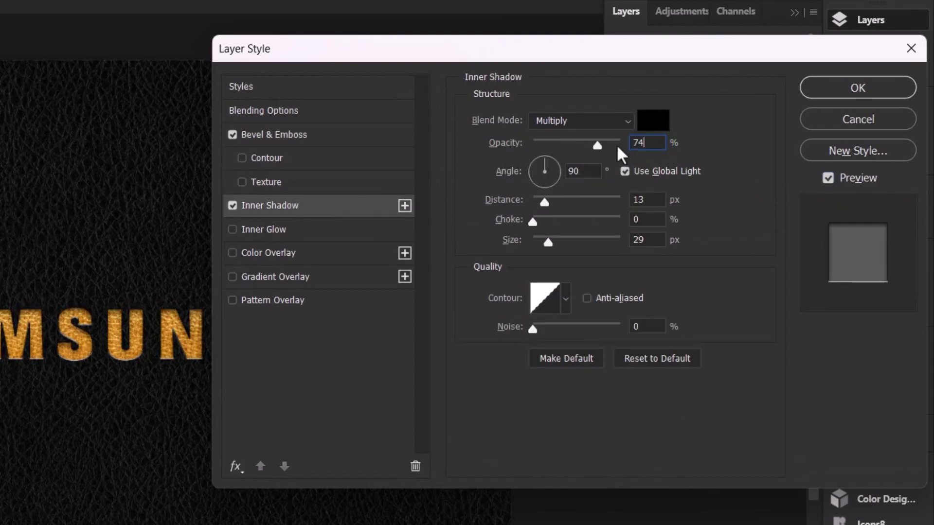
pyautogui.click(625, 172)
pyautogui.doubleClick(649, 199)
pyautogui.write('22')
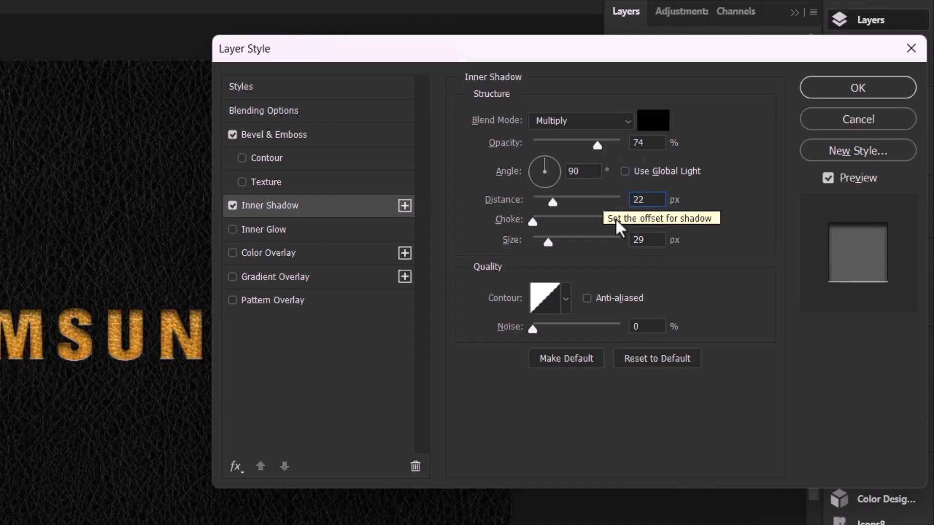
# Set the inner shadow choke to 2% and size to 18 px, checking the result with preview.
pyautogui.doubleClick(639, 219)
pyautogui.write('2')
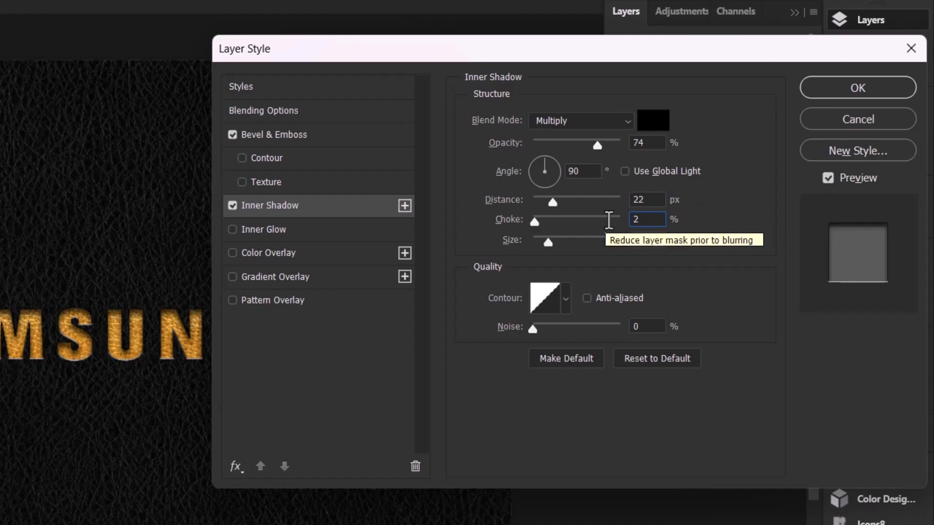
pyautogui.doubleClick(649, 240)
pyautogui.write('18')
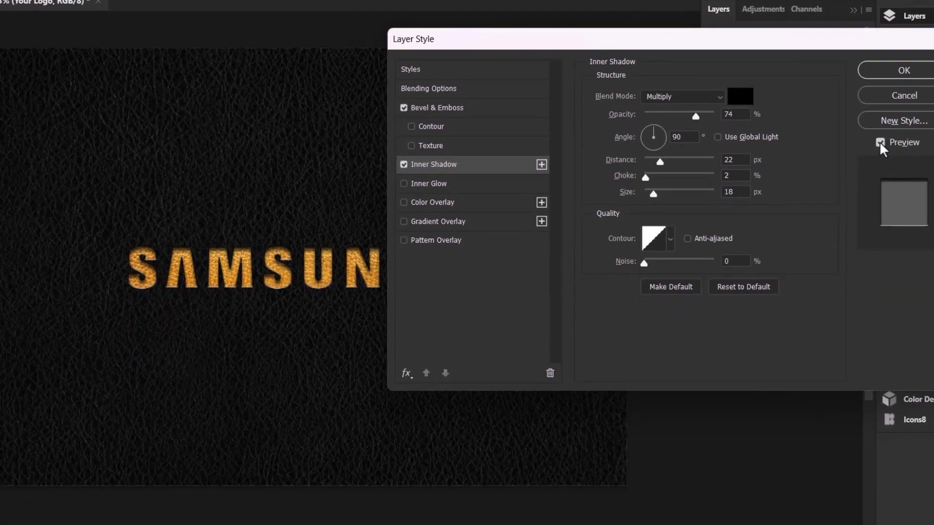
pyautogui.click(880, 141)
pyautogui.click(880, 140)
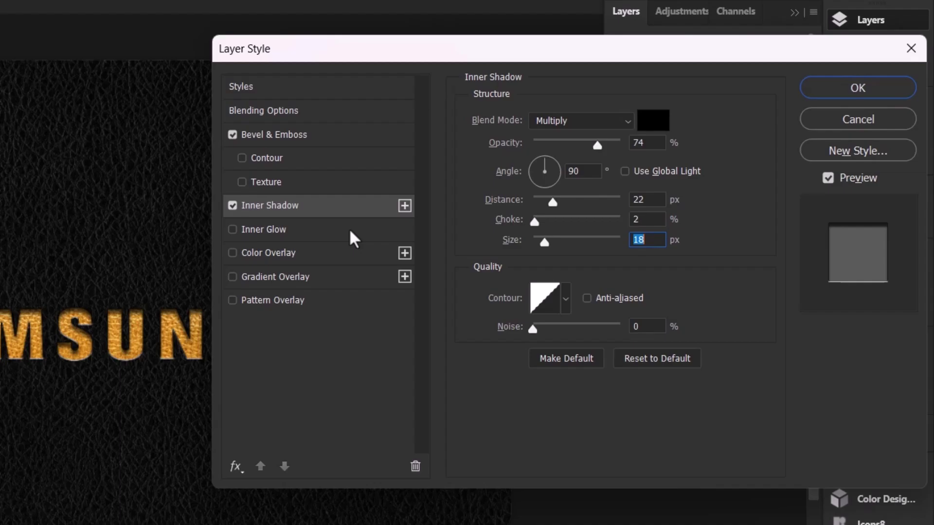
# Enable Inner Glow with Linear Burn blend mode at 10% opacity.
pyautogui.click(350, 229)
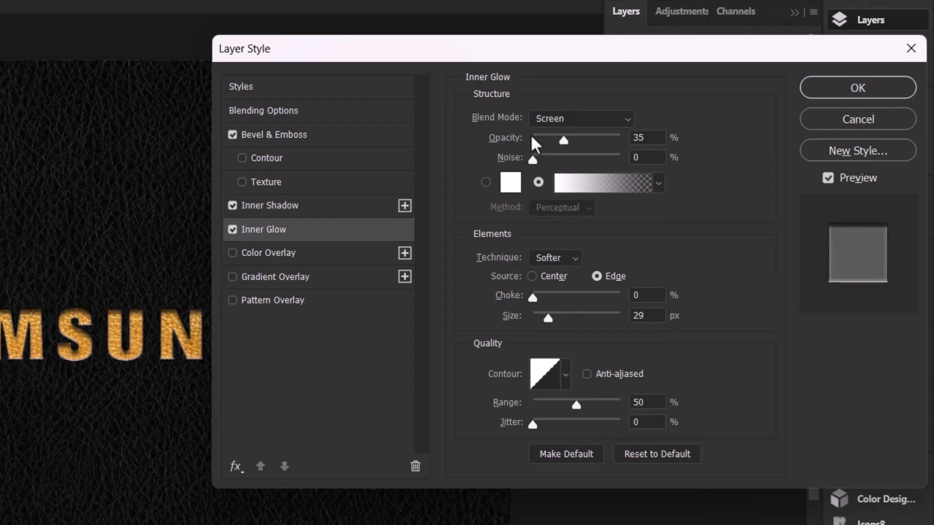
pyautogui.click(564, 119)
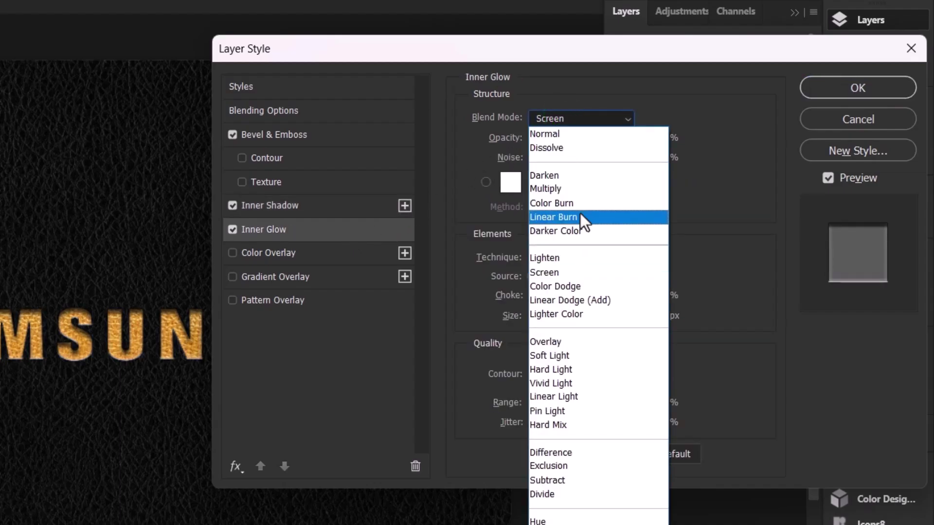
pyautogui.click(580, 217)
pyautogui.doubleClick(642, 138)
pyautogui.write('10')
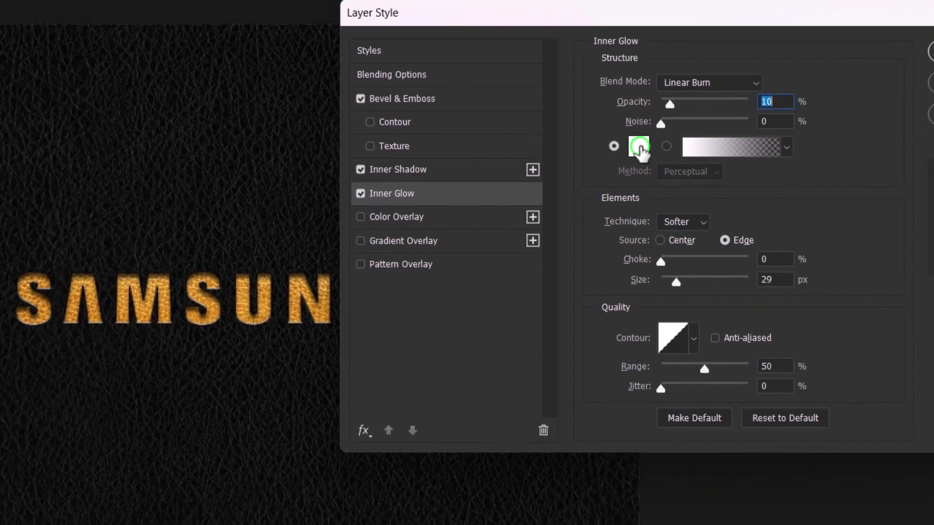
# Give the glow light grey colour a2a2a2 and 29 px size, then apply the layer style.
pyautogui.click(511, 181)
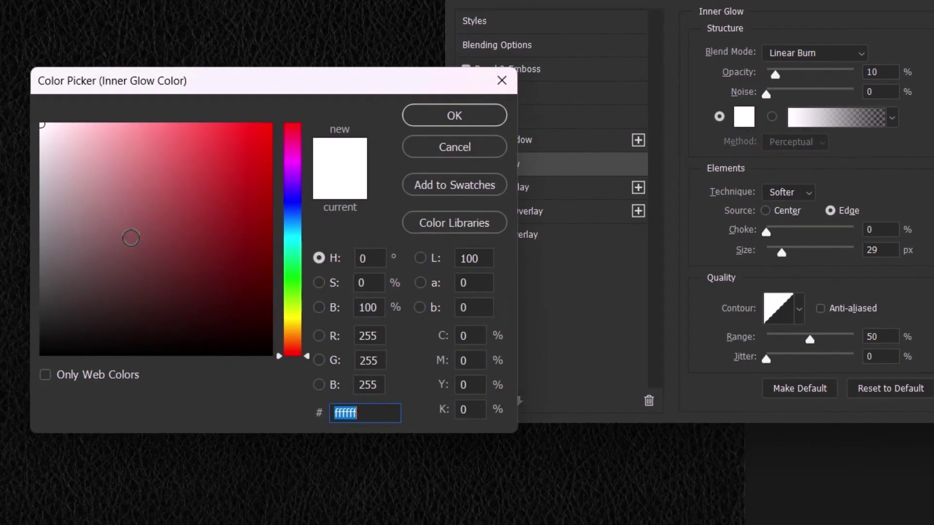
pyautogui.click(37, 242)
pyautogui.moveTo(37, 242); pyautogui.dragTo(42, 208)
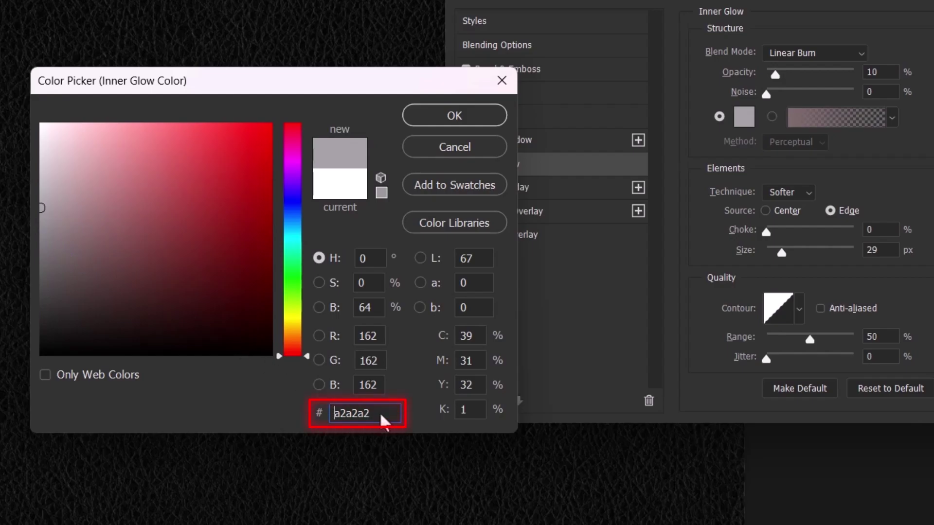
pyautogui.click(454, 115)
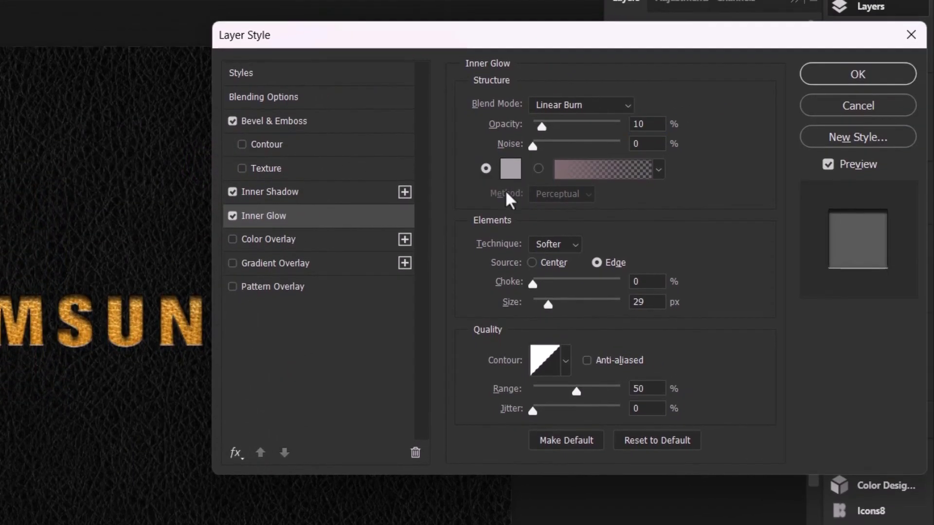
pyautogui.doubleClick(647, 302)
pyautogui.click(828, 78)
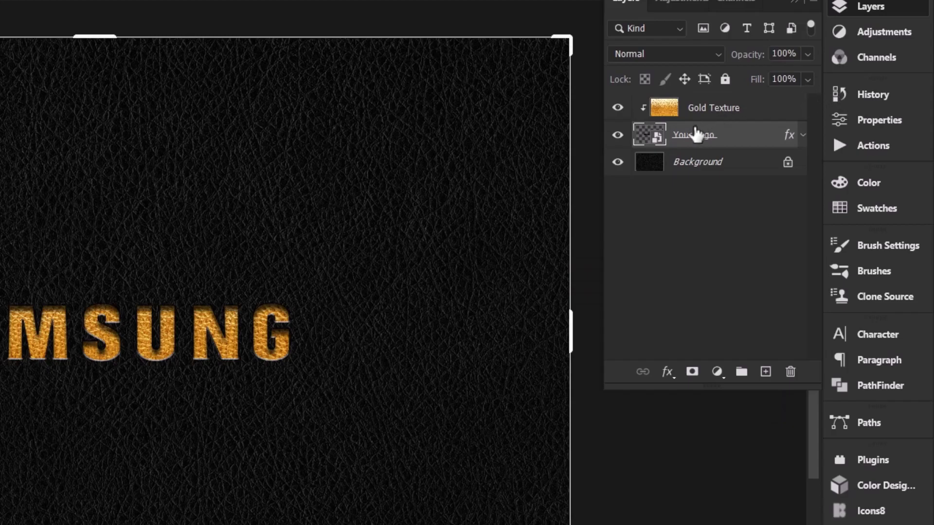
# Inside the Your Logo smart object, scale up the Domino's Pizza logo, save and close it.
pyautogui.doubleClick(657, 137)
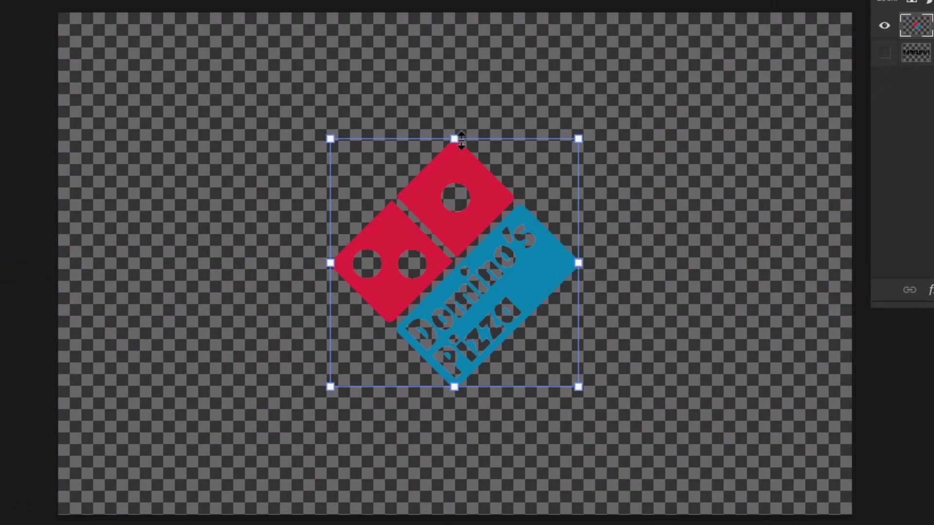
pyautogui.moveTo(462, 139); pyautogui.dragTo(469, 42)
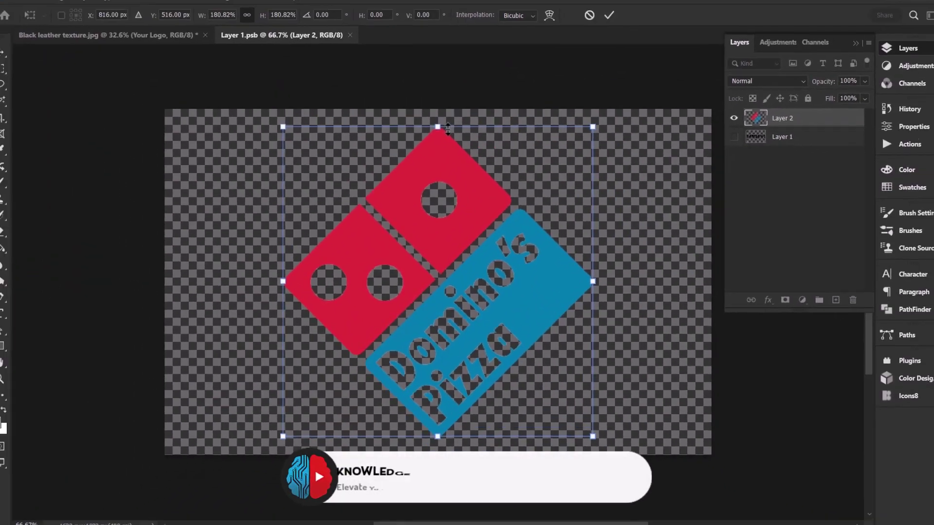
pyautogui.hotkey('ctrl', 's')
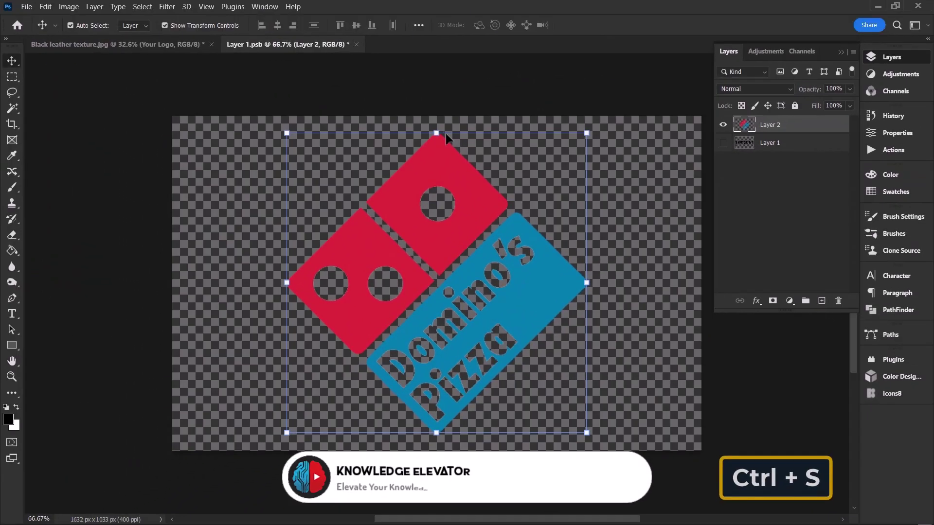
pyautogui.click(359, 45)
pyautogui.click(435, 209)
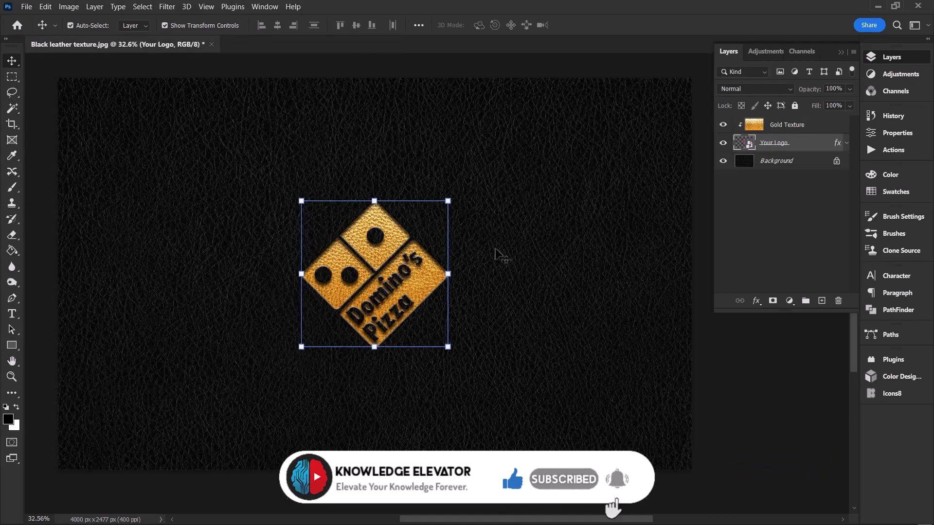
pyautogui.click(738, 357)
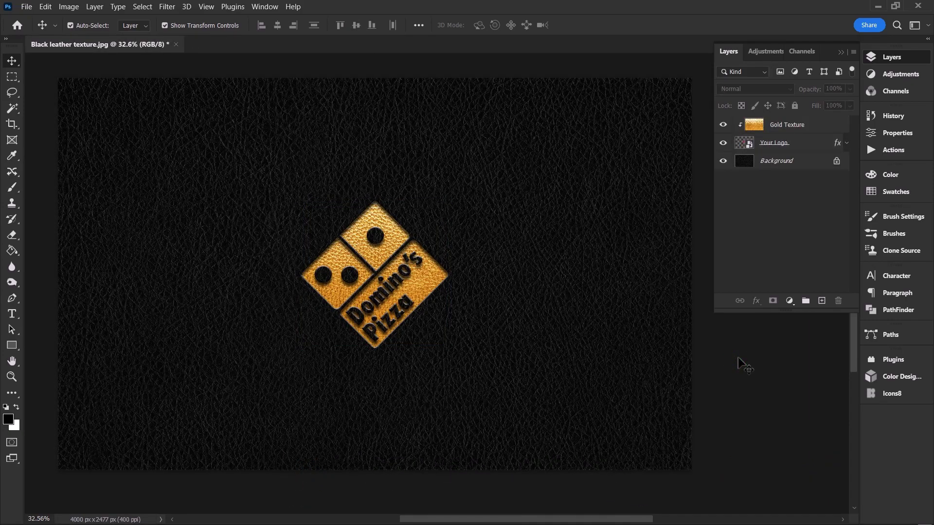